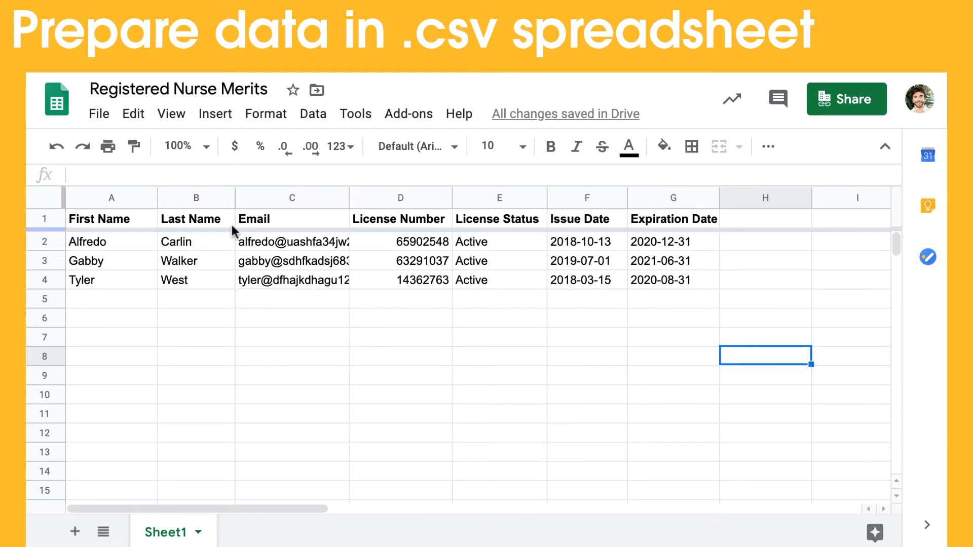
Download the current sheet of the Registered Nurse Merits spreadsheet as comma-separated values (.csv).
{"action": "left_click", "coordinate": [99, 114]}
{"action": "mouse_move", "coordinate": [162, 330]}
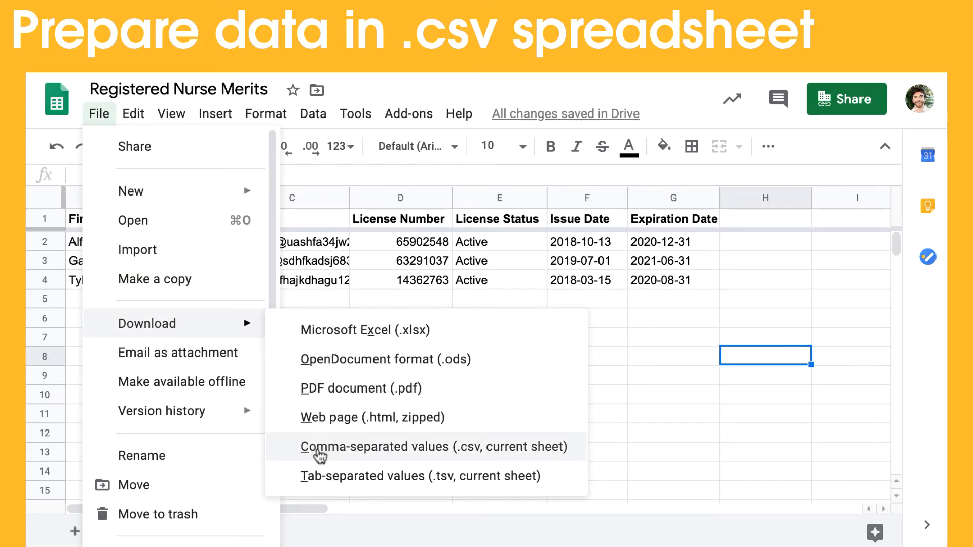
{"action": "left_click", "coordinate": [319, 448]}
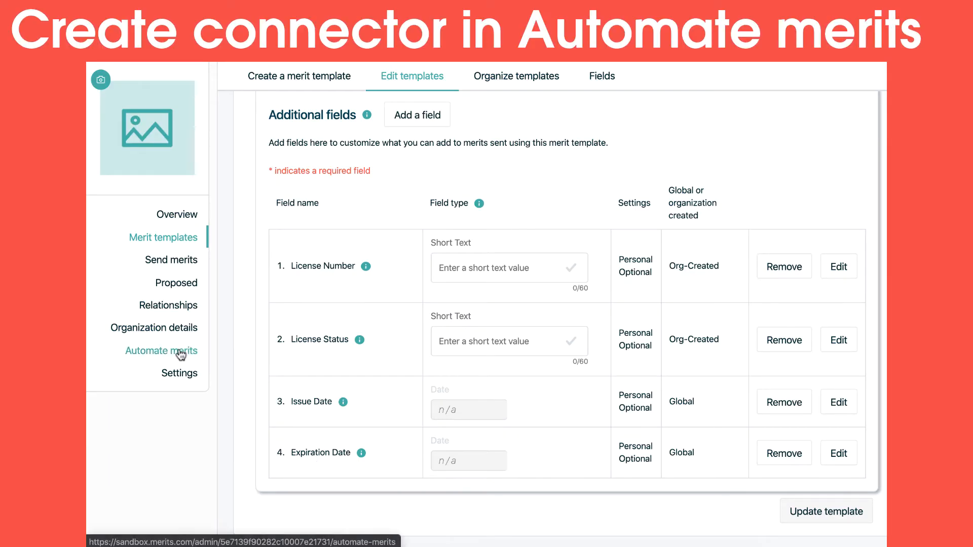
Set up a local spreadsheet connector in Automate merits, named "Registered Nurses" with the description "Licenses for RNs in our database.".
{"action": "left_click", "coordinate": [180, 354]}
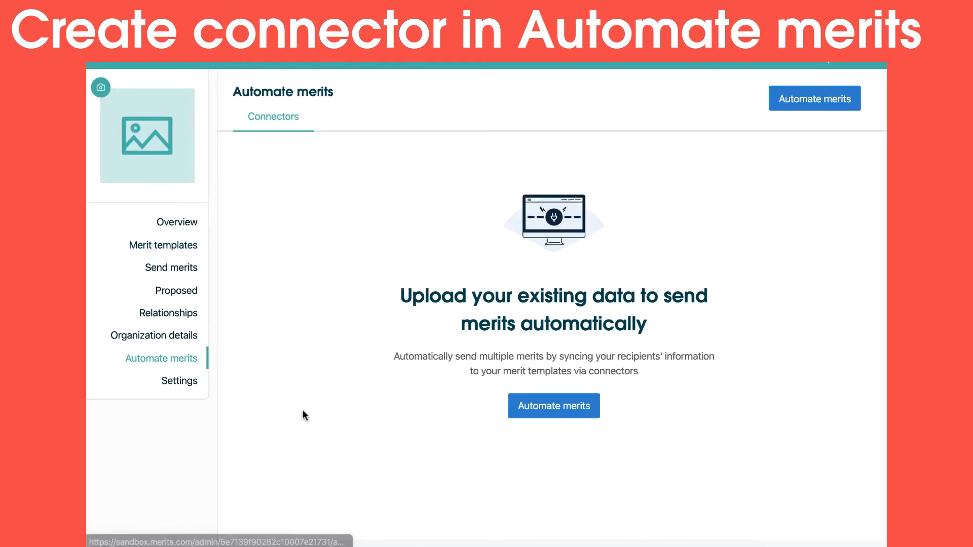
{"action": "left_click", "coordinate": [566, 409]}
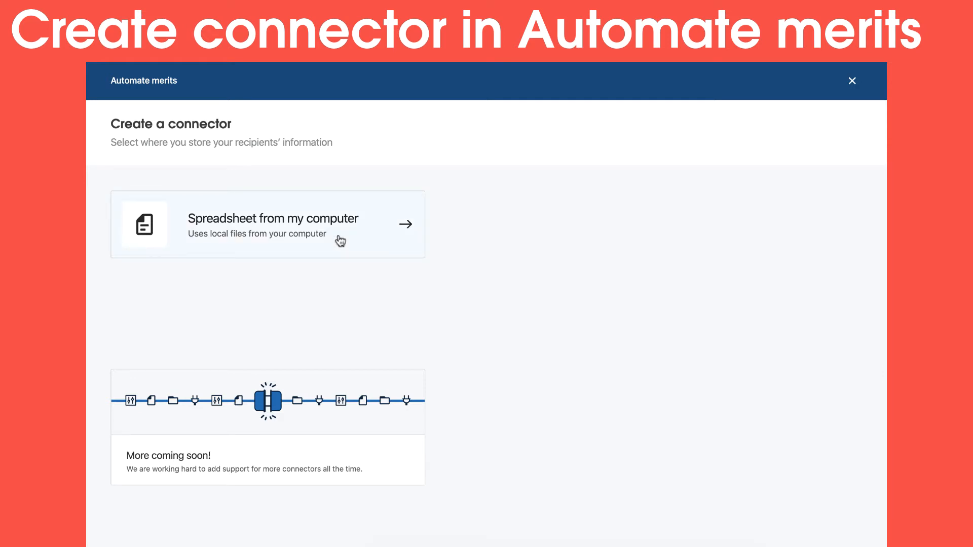
{"action": "left_click", "coordinate": [397, 235]}
{"action": "left_click", "coordinate": [333, 215]}
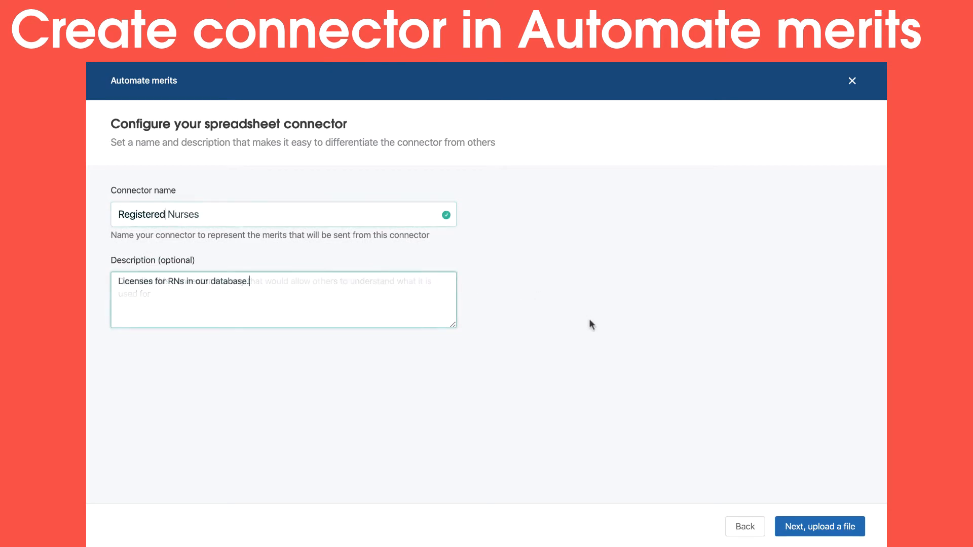
Upload "Registered Nurse Merits - Sheet1.csv" to the connector and finish creating it.
{"action": "left_click", "coordinate": [810, 530]}
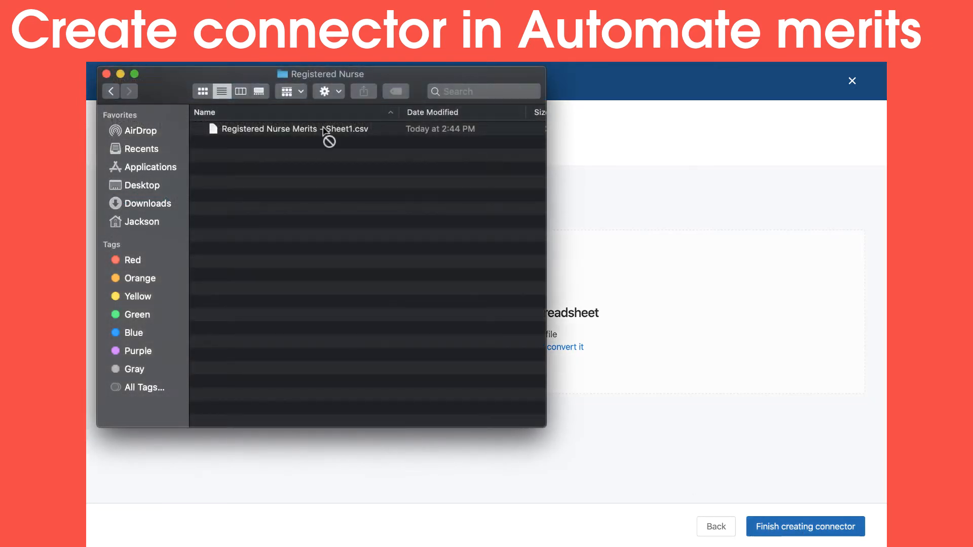
{"action": "left_click_drag", "start_coordinate": [326, 136], "coordinate": [659, 307]}
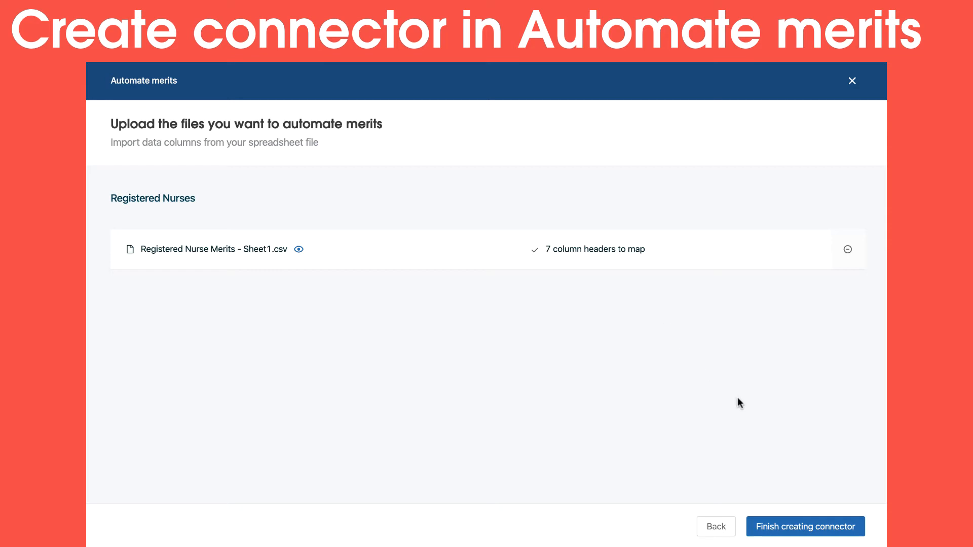
{"action": "left_click", "coordinate": [791, 532]}
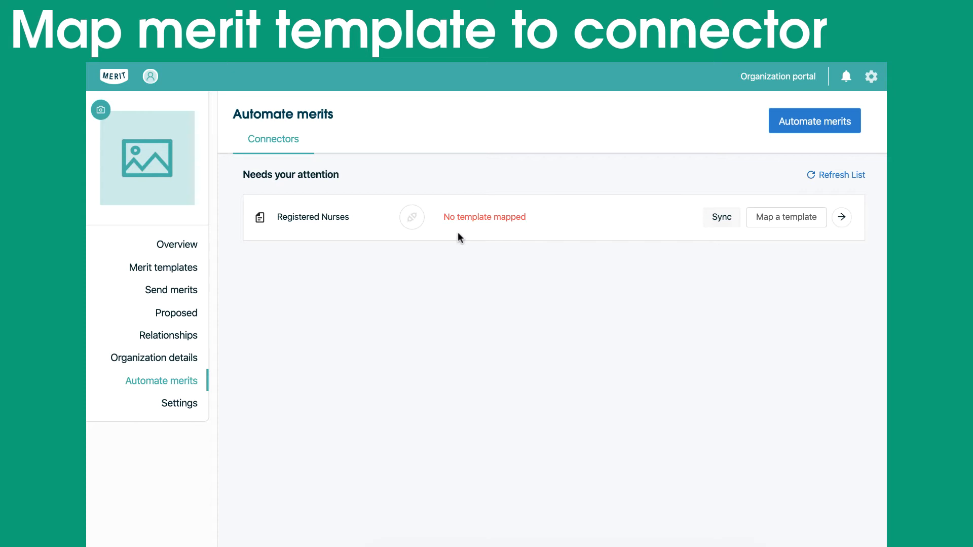
Start mapping a template for the Registered Nurses connector and choose the Registered Nurse template.
{"action": "left_click", "coordinate": [785, 219]}
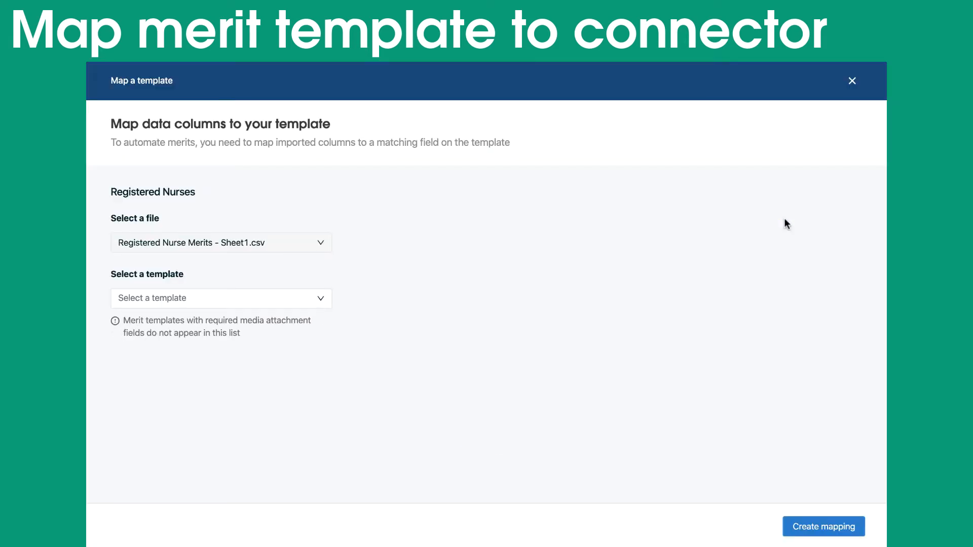
{"action": "left_click", "coordinate": [311, 299]}
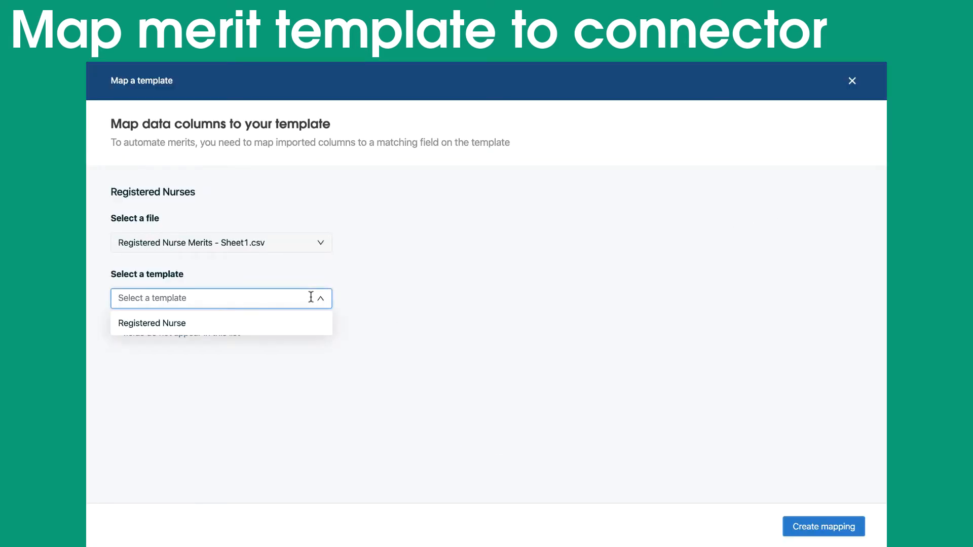
{"action": "left_click", "coordinate": [291, 330]}
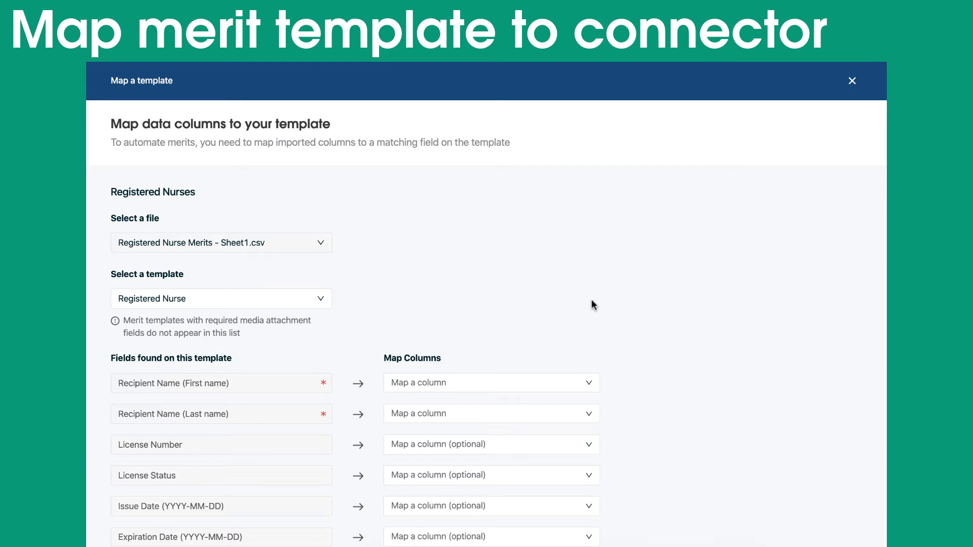
Map the recipient first name, recipient last name and License Number fields to the First Name, Last Name and License Number columns.
{"action": "scroll", "coordinate": [648, 320], "scroll_direction": "down", "scroll_amount": 3}
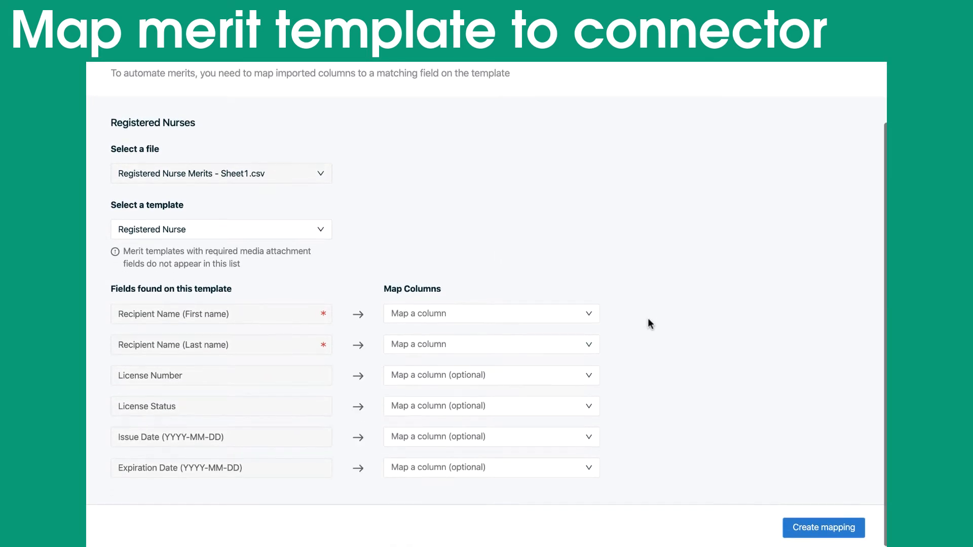
{"action": "left_click", "coordinate": [592, 316]}
{"action": "left_click", "coordinate": [583, 336]}
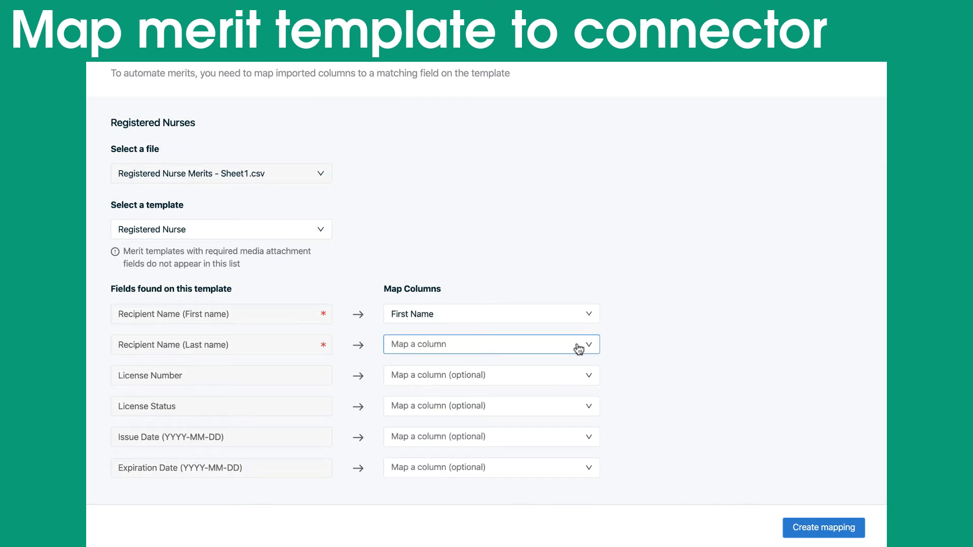
{"action": "left_click", "coordinate": [578, 347]}
{"action": "left_click", "coordinate": [562, 387]}
{"action": "left_click", "coordinate": [559, 376]}
{"action": "left_click", "coordinate": [529, 458]}
Map the License Status, Issue Date and Expiration Date fields to their matching columns and create the mapping.
{"action": "left_click", "coordinate": [537, 408]}
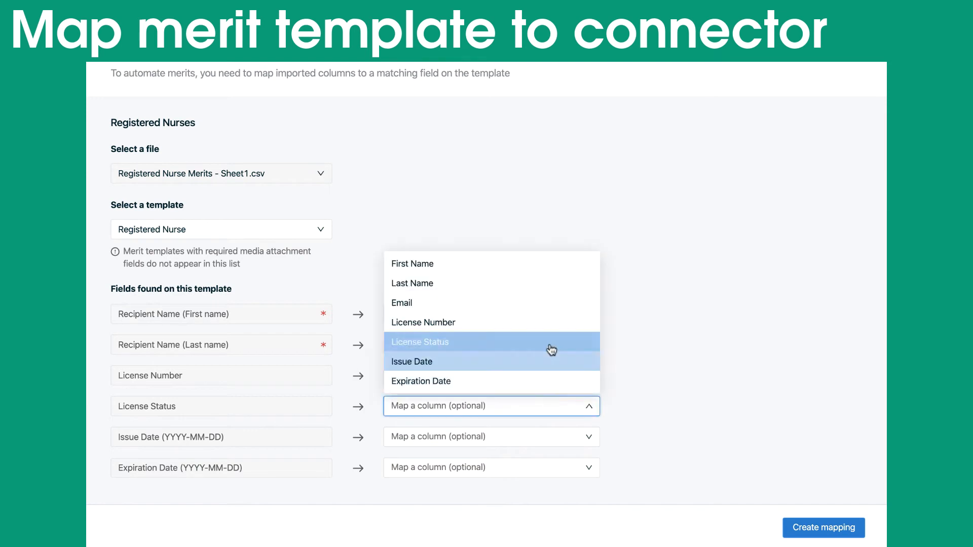
{"action": "left_click", "coordinate": [550, 343]}
{"action": "left_click", "coordinate": [530, 436]}
{"action": "left_click", "coordinate": [519, 394]}
{"action": "left_click", "coordinate": [506, 463]}
{"action": "left_click", "coordinate": [507, 445]}
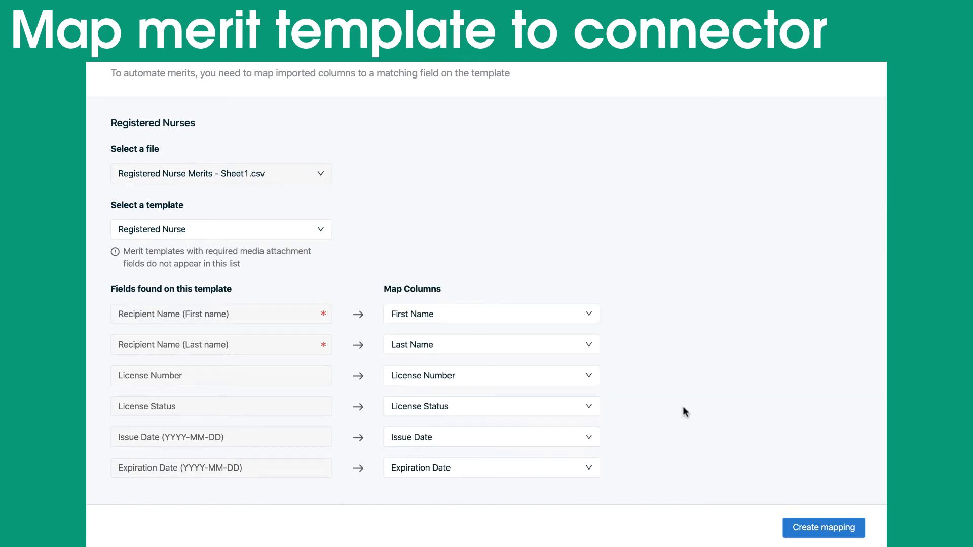
{"action": "left_click", "coordinate": [803, 528]}
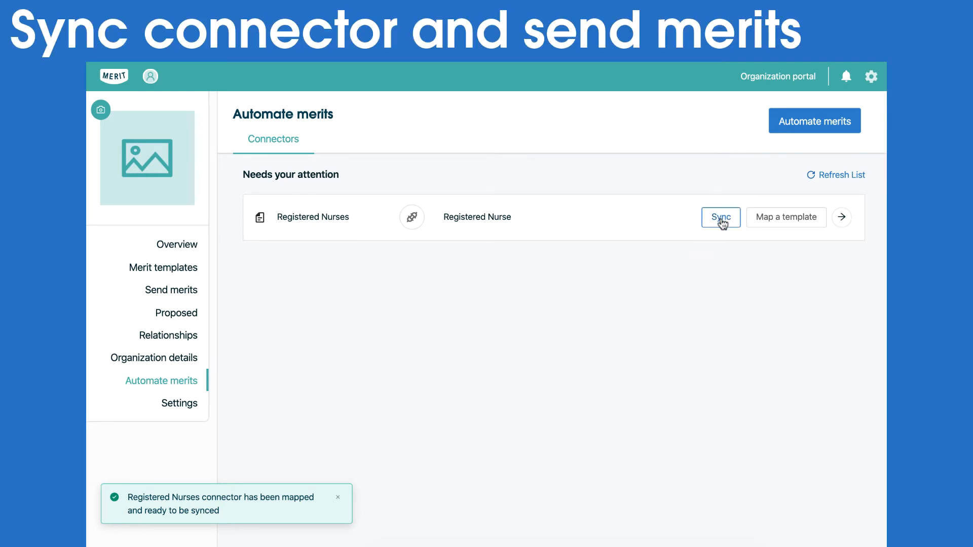
Sync the Registered Nurses connector to send out the merits, and review the emailed sync summary.
{"action": "left_click", "coordinate": [720, 217]}
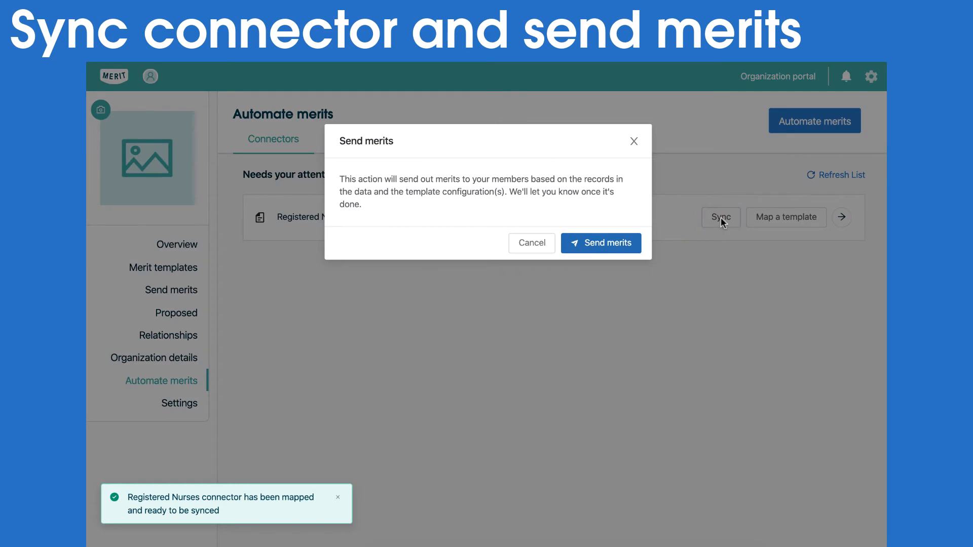
{"action": "left_click", "coordinate": [620, 245]}
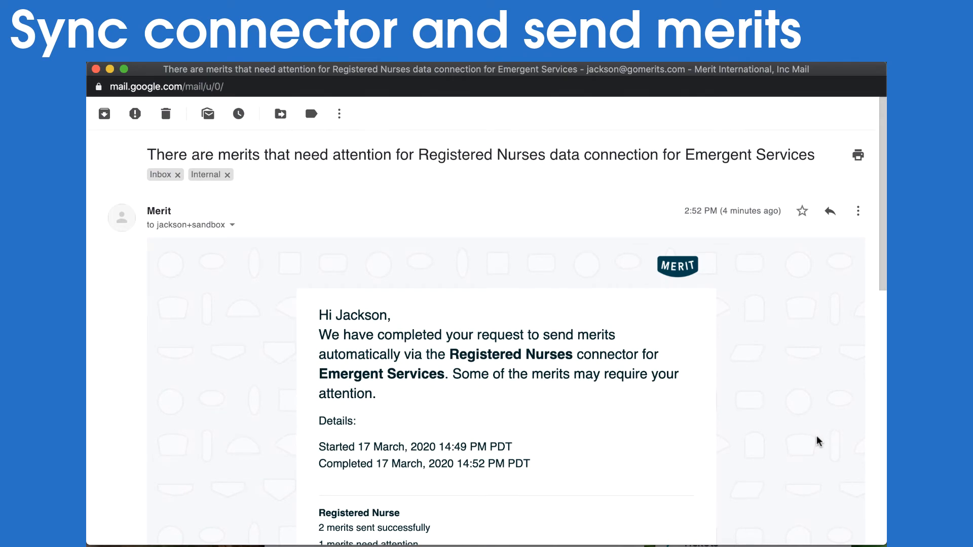
{"action": "scroll", "coordinate": [818, 440], "scroll_direction": "down", "scroll_amount": 5}
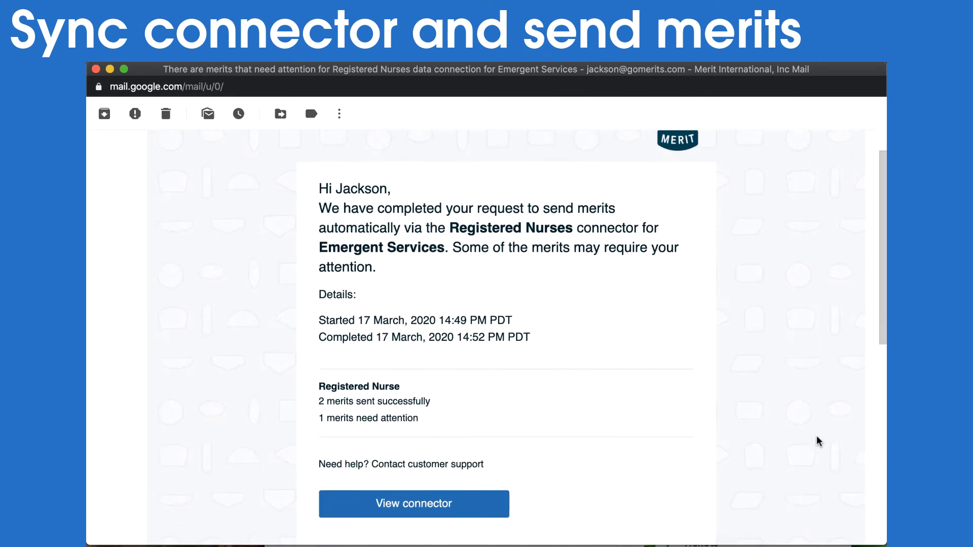
{"action": "scroll", "coordinate": [818, 441], "scroll_direction": "up", "scroll_amount": 1}
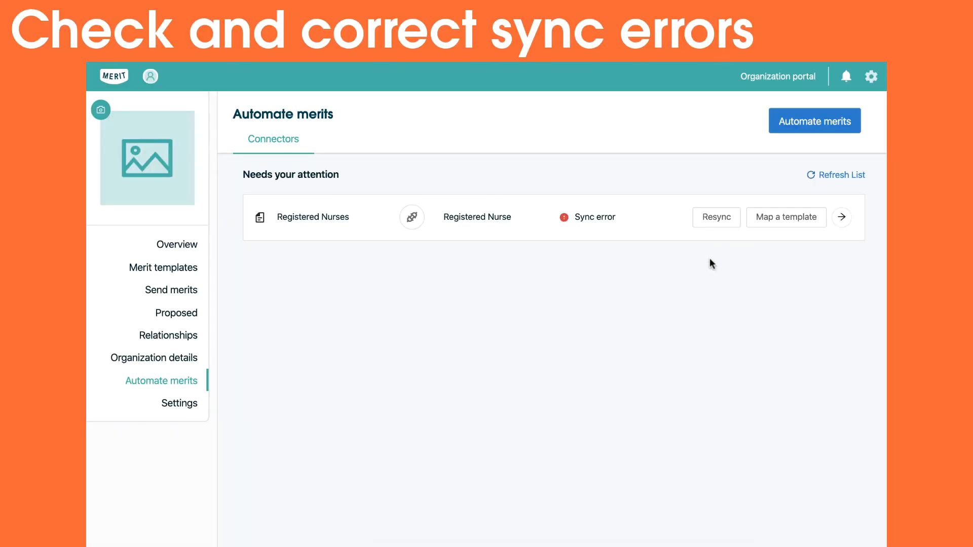
Download the error file from the Registered Nurses connector's error report and examine its error entry in the spreadsheet.
{"action": "left_click", "coordinate": [596, 217]}
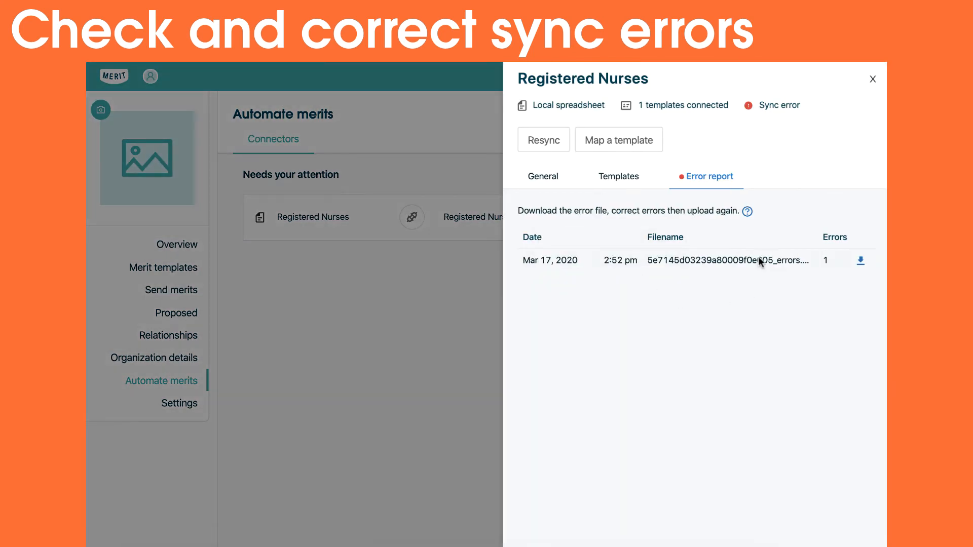
{"action": "left_click", "coordinate": [860, 262]}
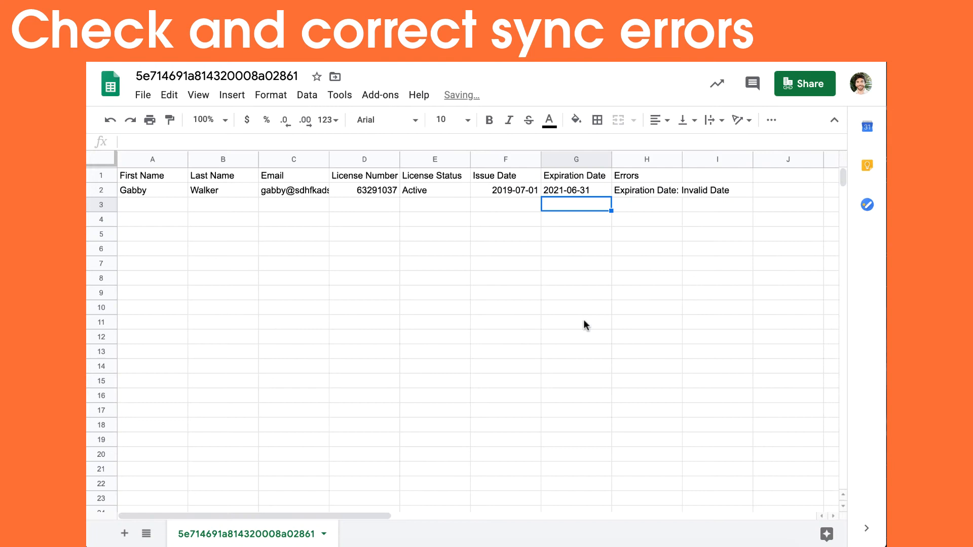
{"action": "left_click", "coordinate": [530, 375]}
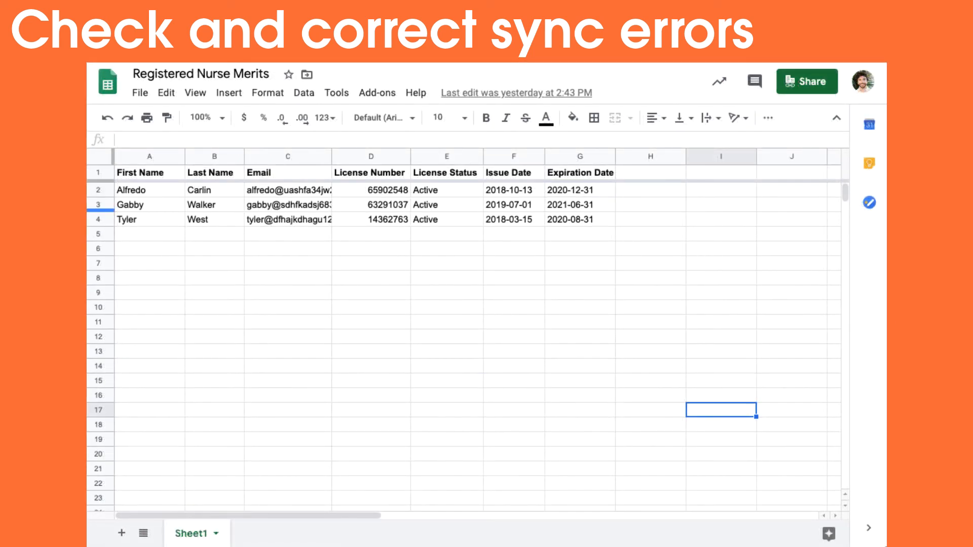
In the Registered Nurse Merits spreadsheet, change the Expiration Date in row 3 to 2021-06-30.
{"action": "left_click", "coordinate": [101, 204]}
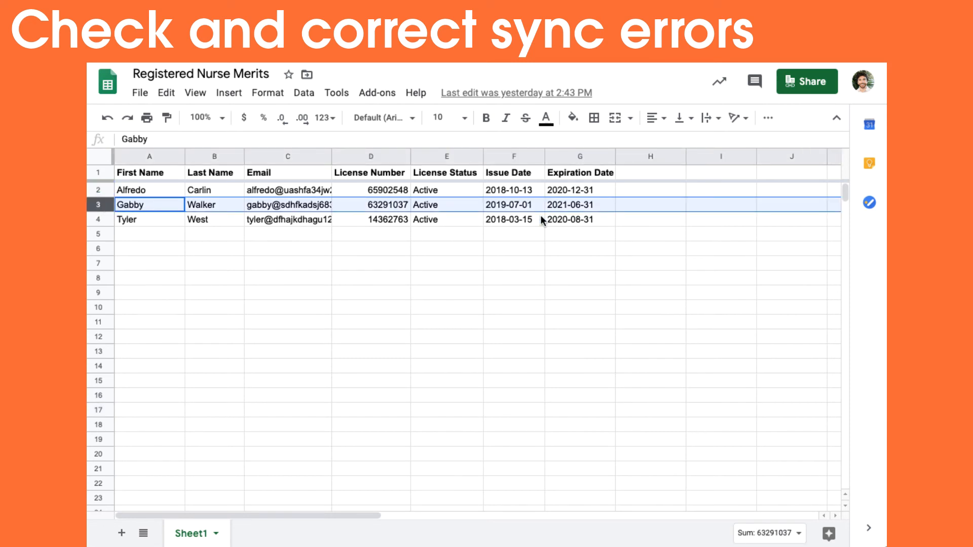
{"action": "left_click", "coordinate": [591, 207]}
{"action": "double_click", "coordinate": [592, 206]}
{"action": "key", "text": "BackSpace"}
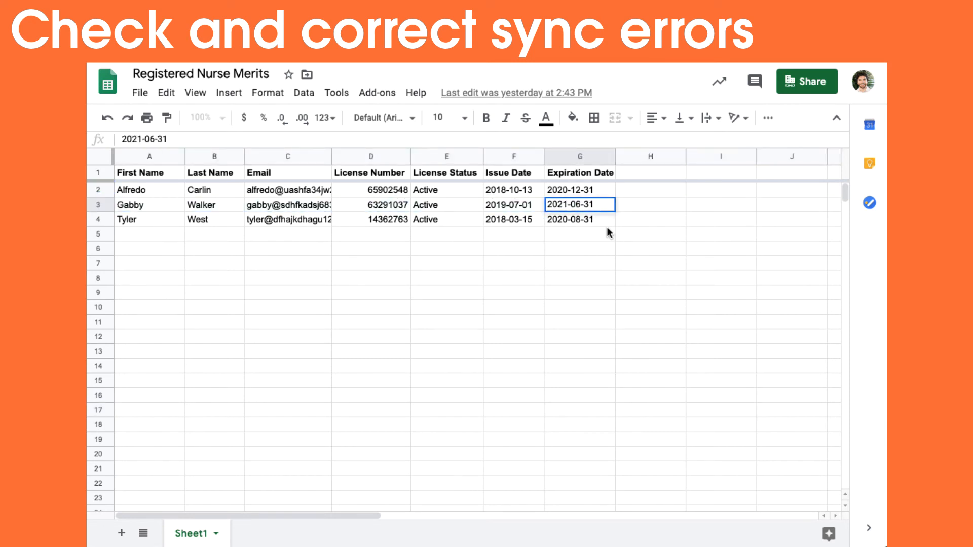
{"action": "type", "text": "0"}
{"action": "key", "text": "Return"}
{"action": "key", "text": "Up"}
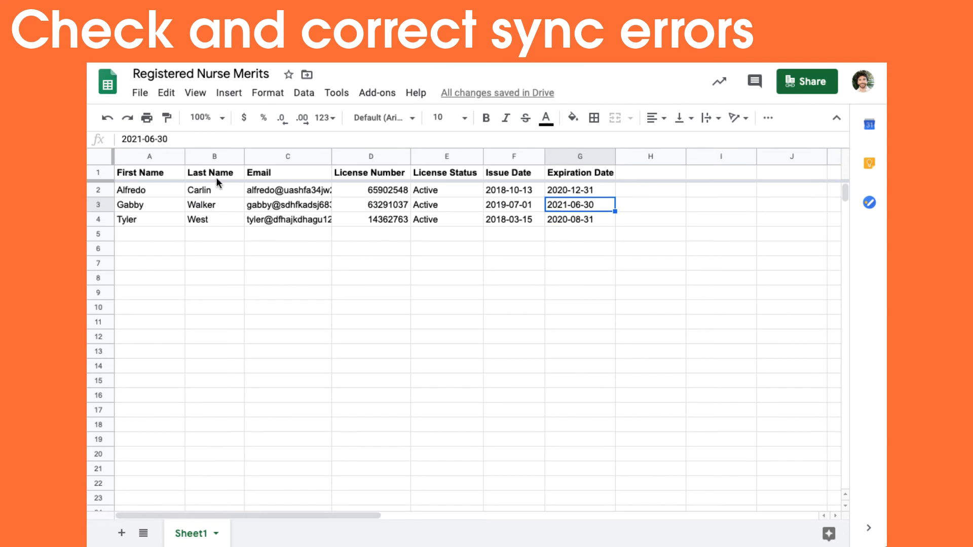
Download the corrected Registered Nurse Merits sheet as a .csv file.
{"action": "left_click", "coordinate": [140, 93]}
{"action": "mouse_move", "coordinate": [213, 254]}
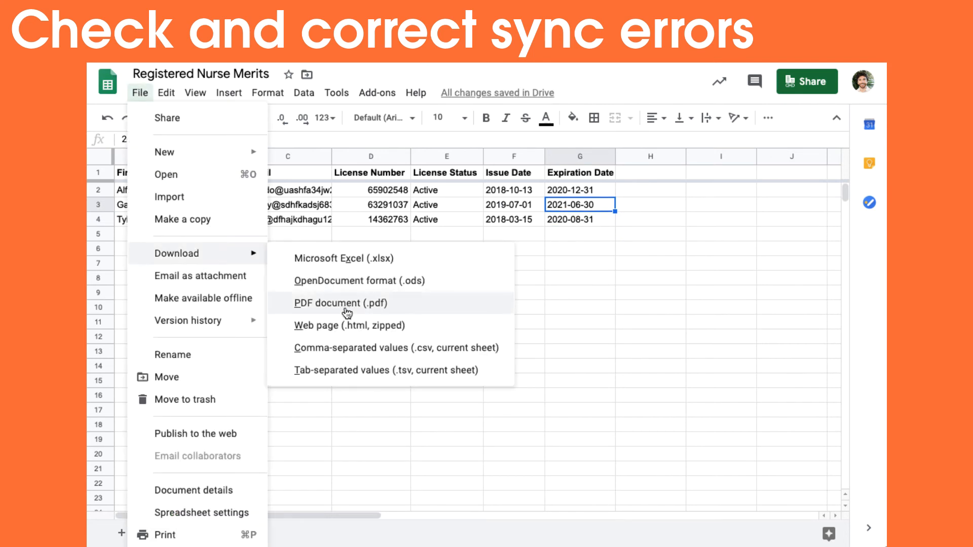
{"action": "left_click", "coordinate": [373, 349]}
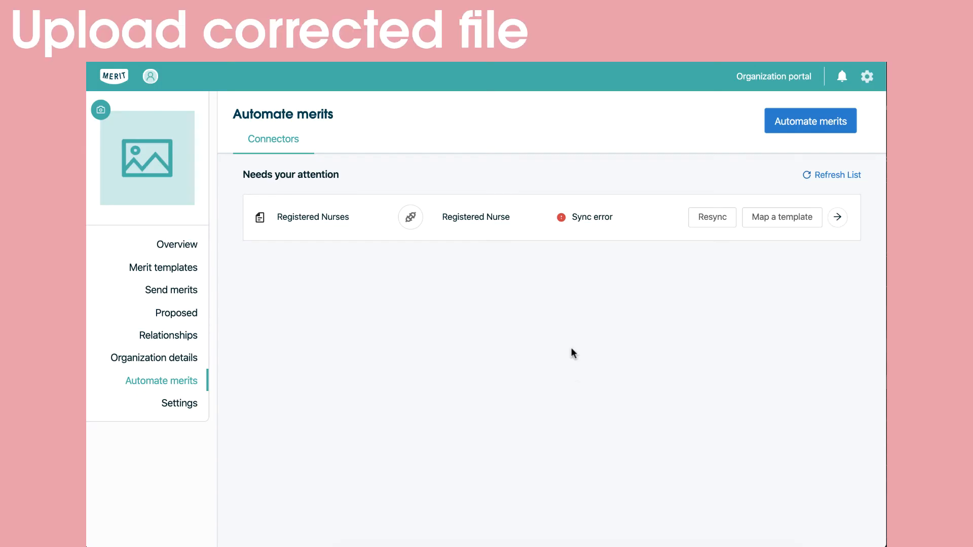
Resync the Registered Nurses connector with the corrected "Registered Nurse Merits - Sheet1.csv" and send the merits.
{"action": "mouse_move", "coordinate": [598, 223]}
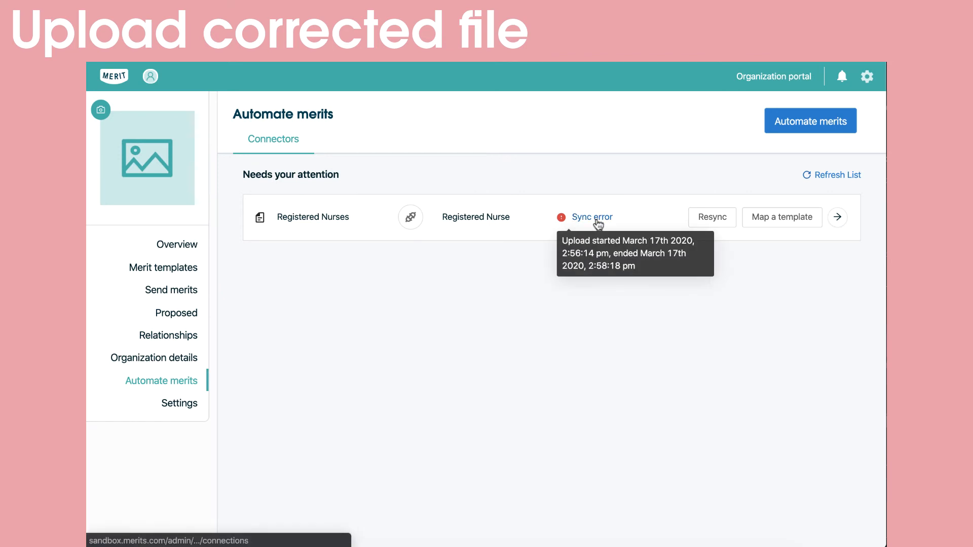
{"action": "left_click", "coordinate": [597, 219]}
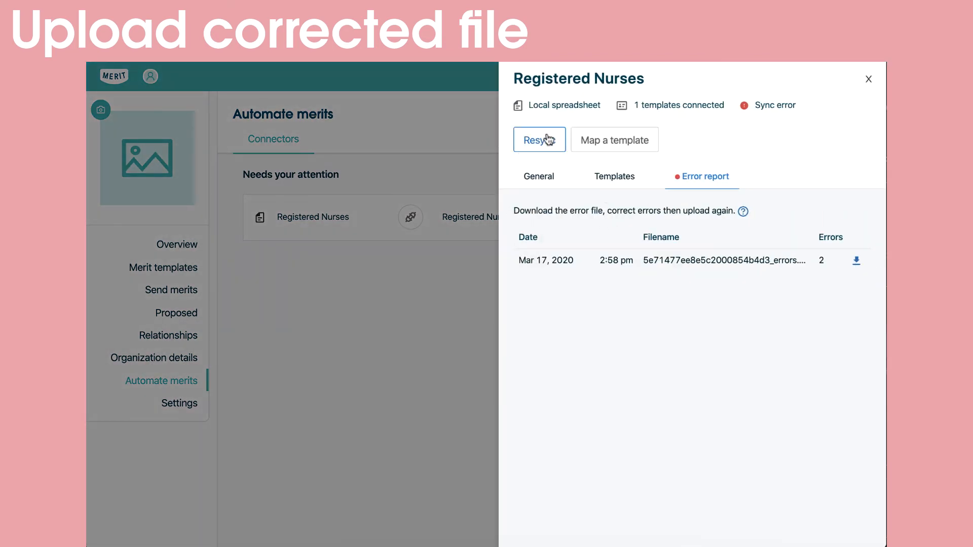
{"action": "left_click", "coordinate": [547, 139]}
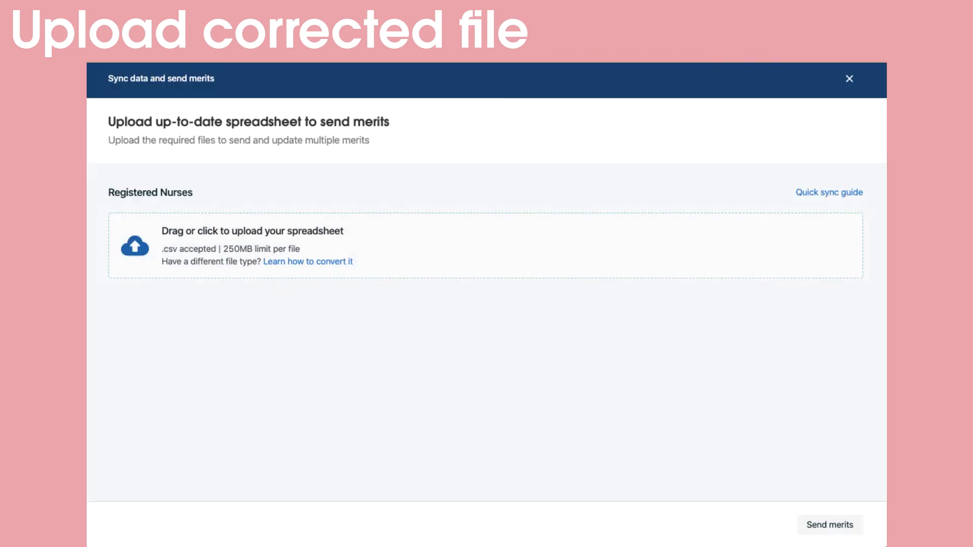
{"action": "left_click_drag", "start_coordinate": [706, 274], "coordinate": [404, 252]}
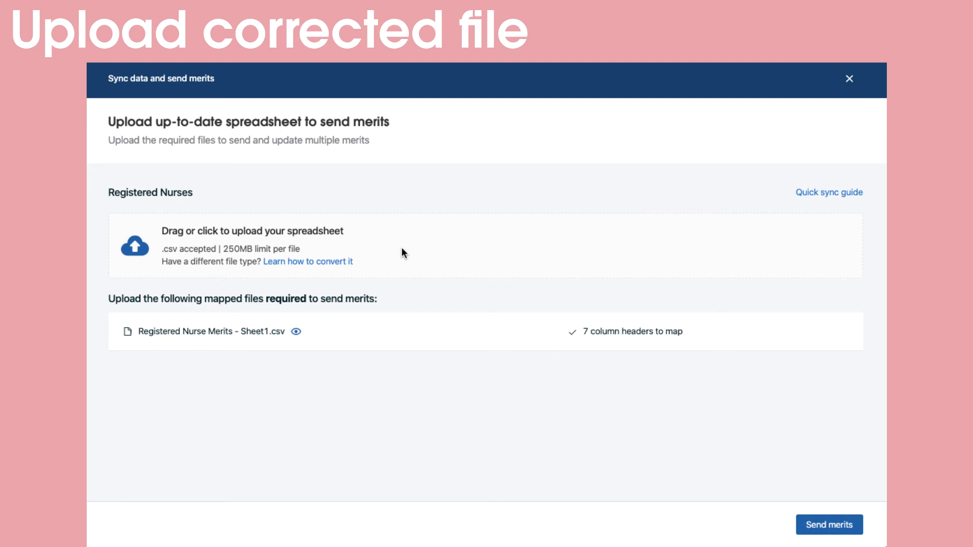
{"action": "left_click", "coordinate": [817, 523]}
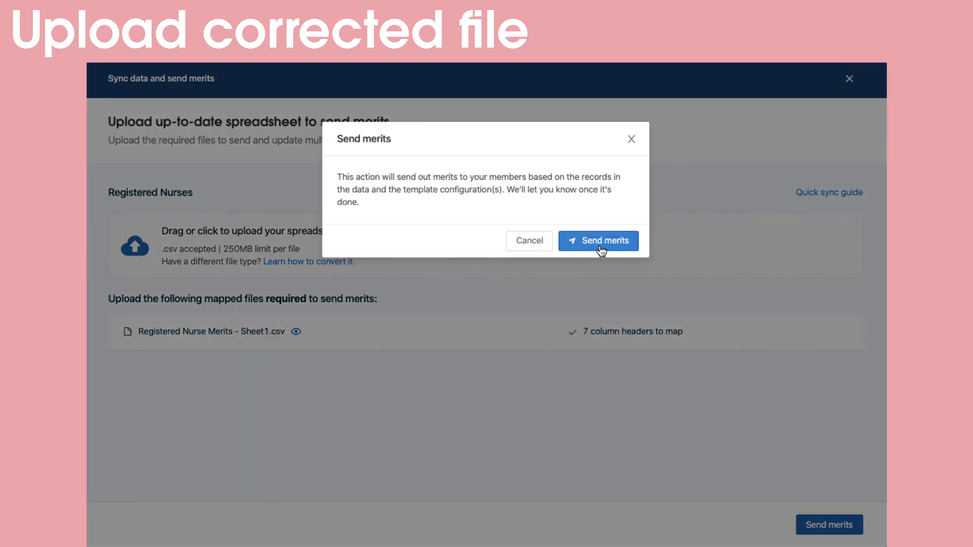
{"action": "left_click", "coordinate": [599, 247]}
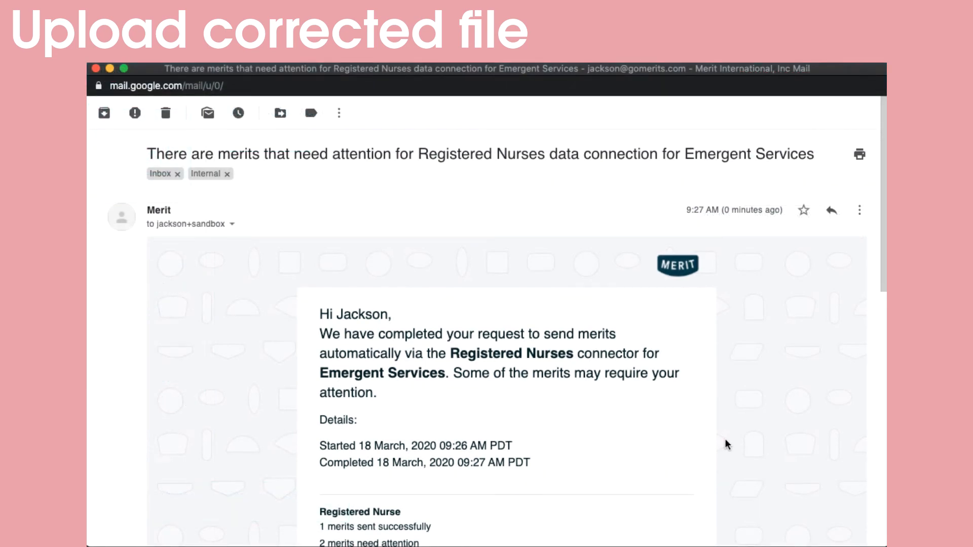
Review the emailed summary of the resync, and download the connector's latest error file to examine its Errors column.
{"action": "scroll", "coordinate": [725, 441], "scroll_direction": "down", "scroll_amount": 5}
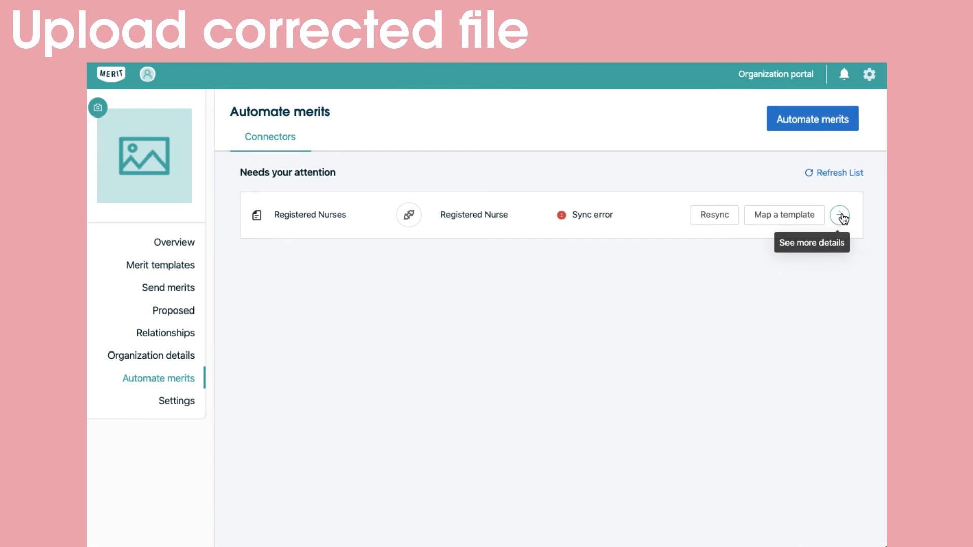
{"action": "left_click", "coordinate": [839, 216]}
{"action": "left_click", "coordinate": [708, 174]}
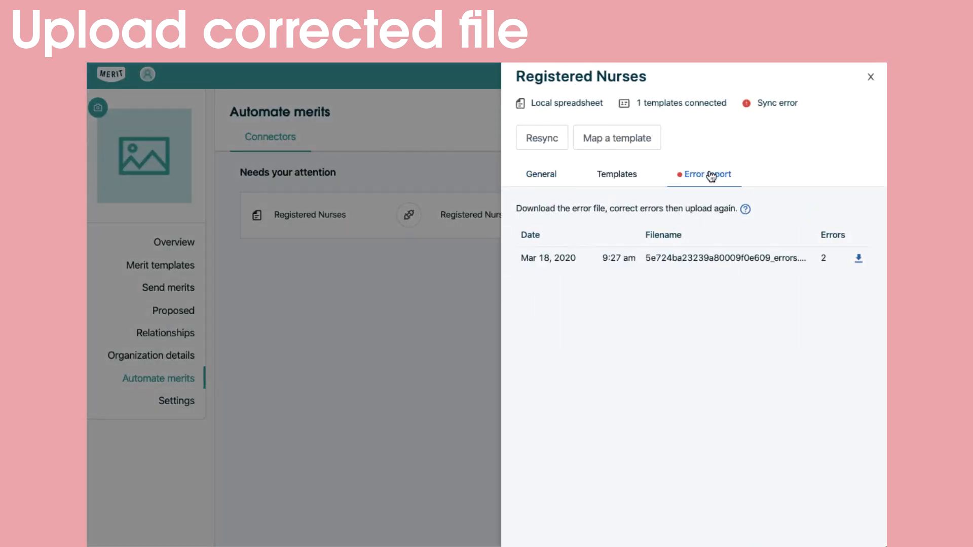
{"action": "left_click", "coordinate": [860, 260]}
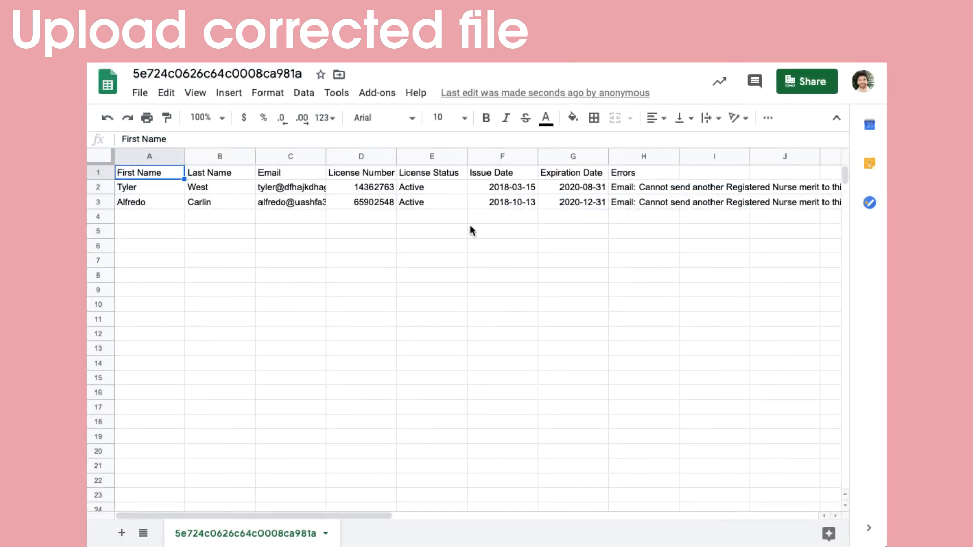
{"action": "left_click", "coordinate": [639, 205]}
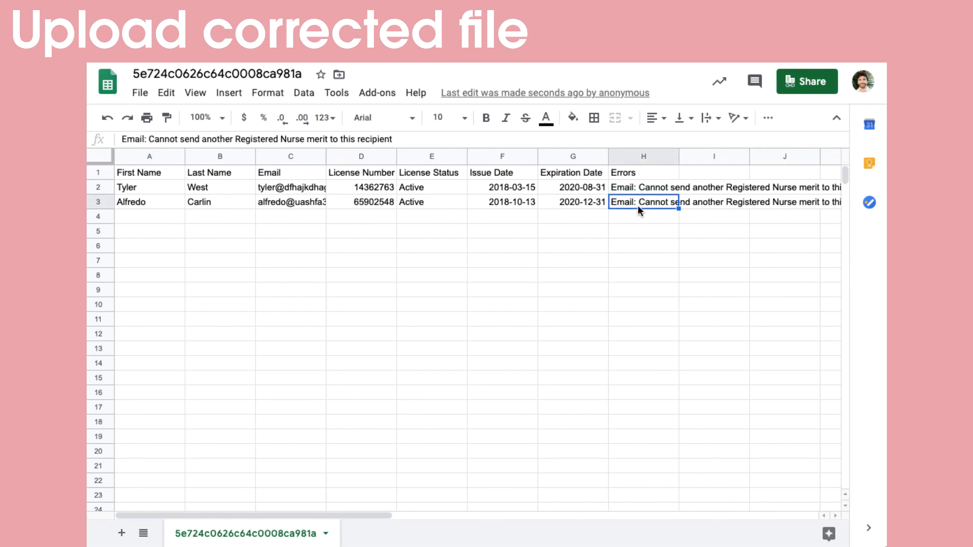
{"action": "scroll", "coordinate": [665, 254], "scroll_direction": "right", "scroll_amount": 3}
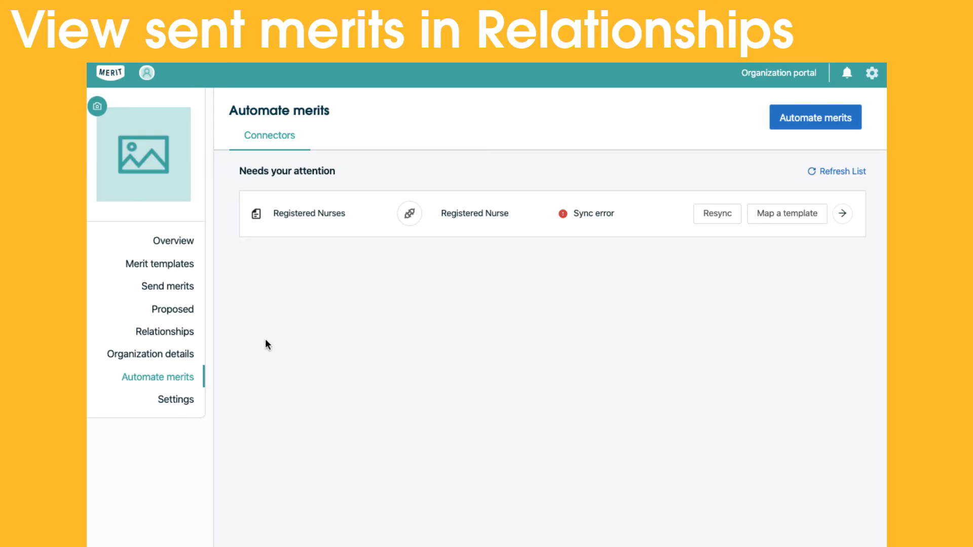
View the records of sent merits in Relationships.
{"action": "left_click", "coordinate": [188, 334]}
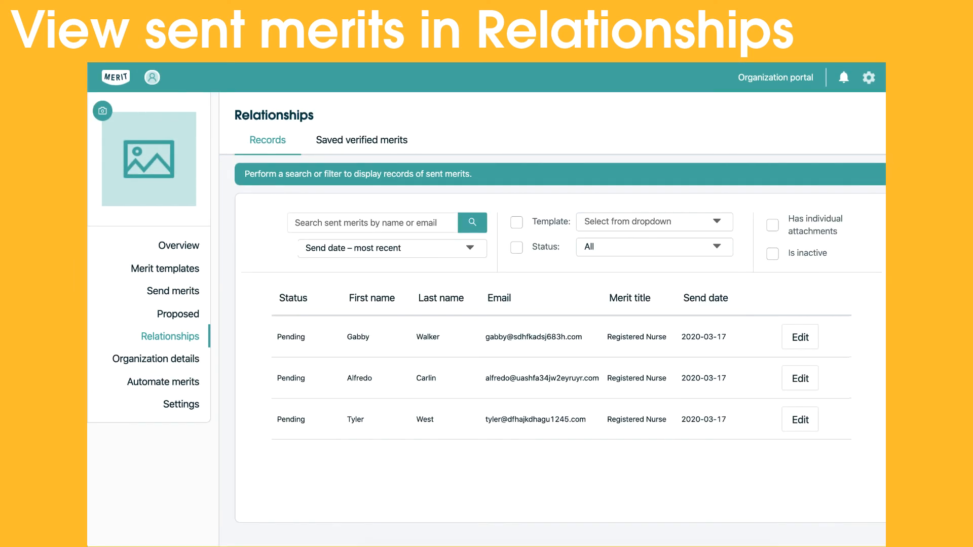